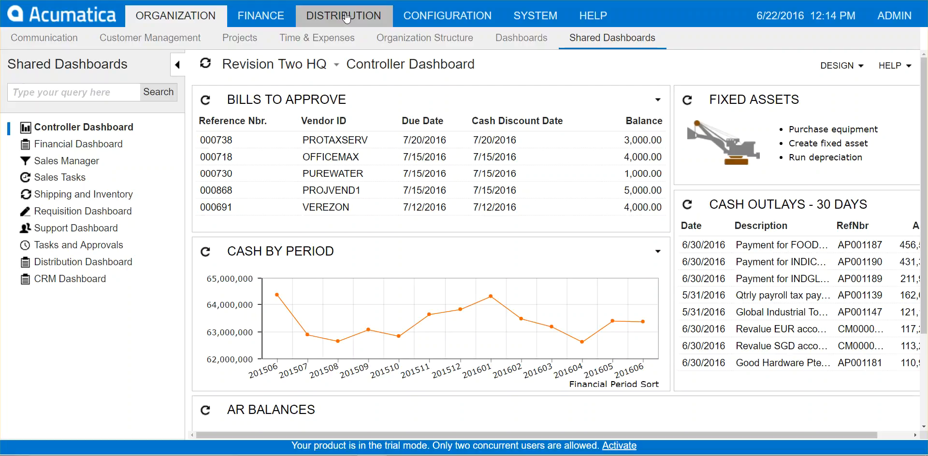
Go to Configuration > User Security and open the Users form.
left_click(445, 18)
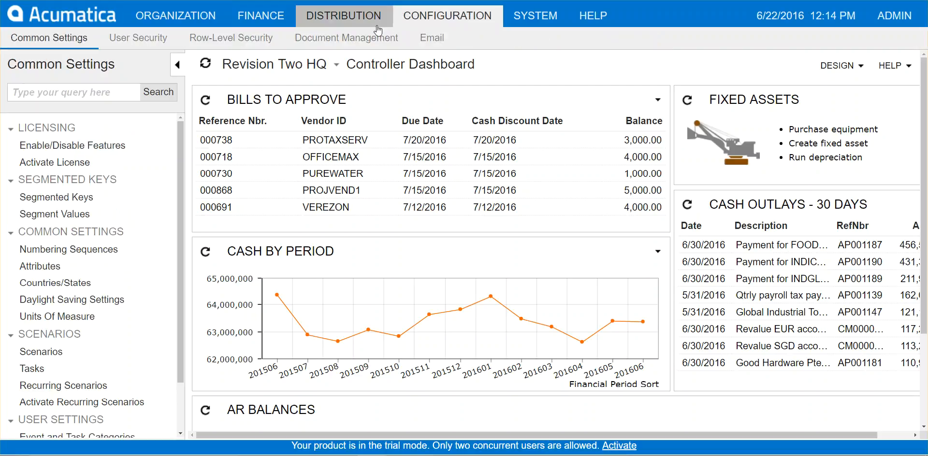
left_click(135, 41)
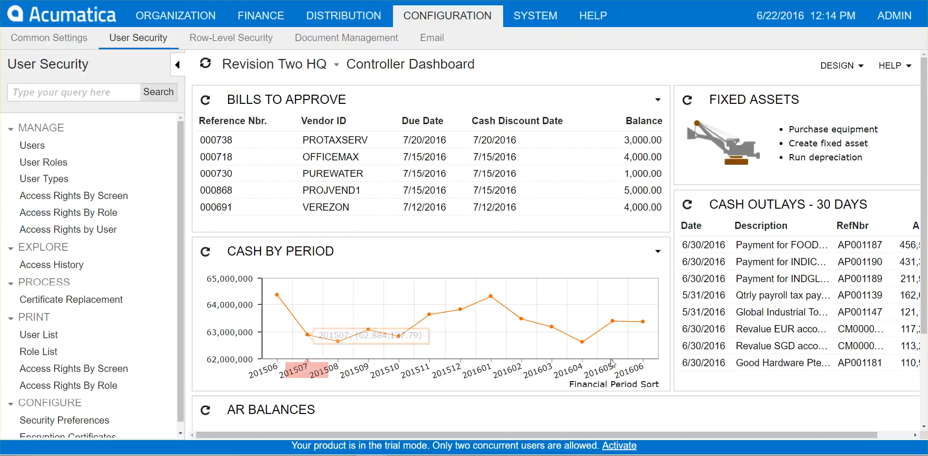
left_click(32, 146)
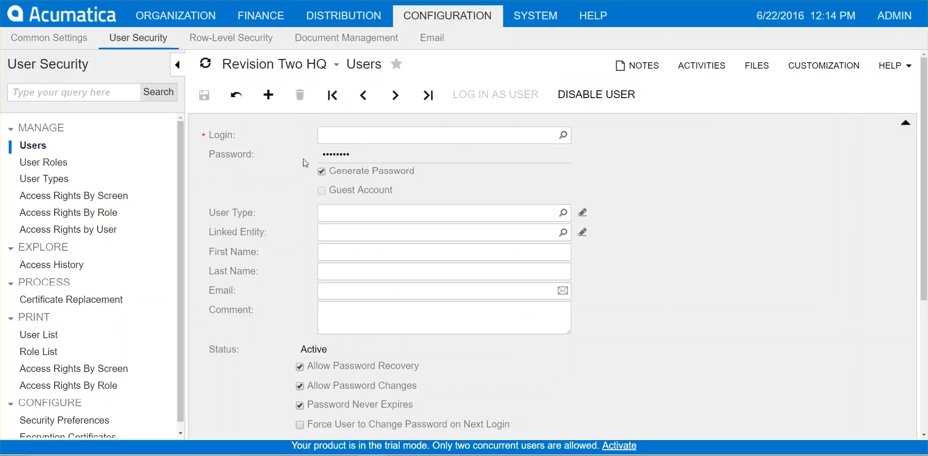
Load the existing employee's user record by login and scroll through its assigned roles.
left_click(330, 136)
type("williams")
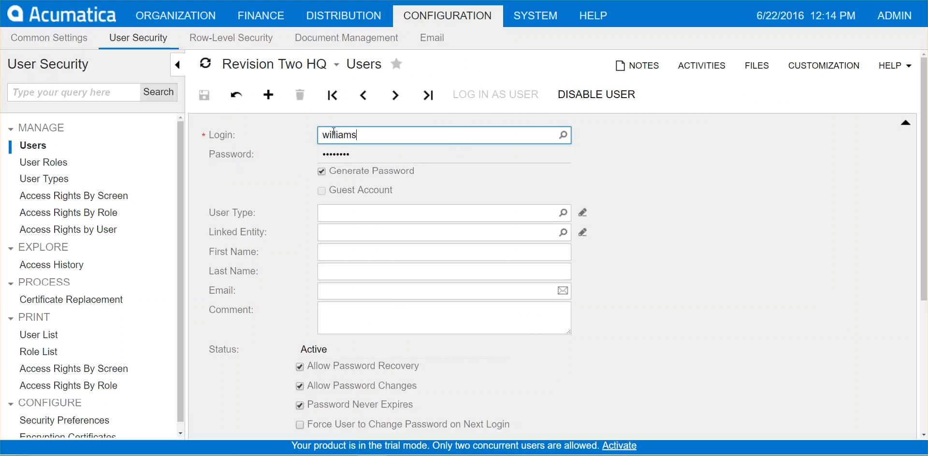
key("Tab")
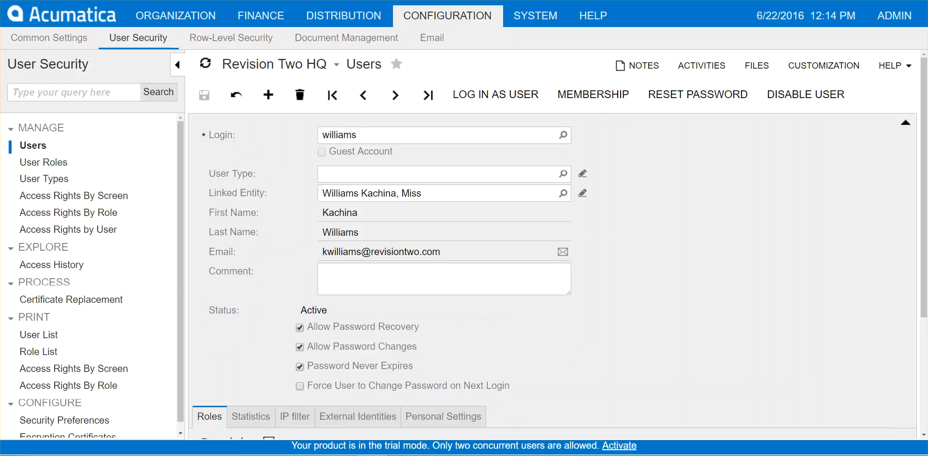
scroll(656, 215, "down", 2)
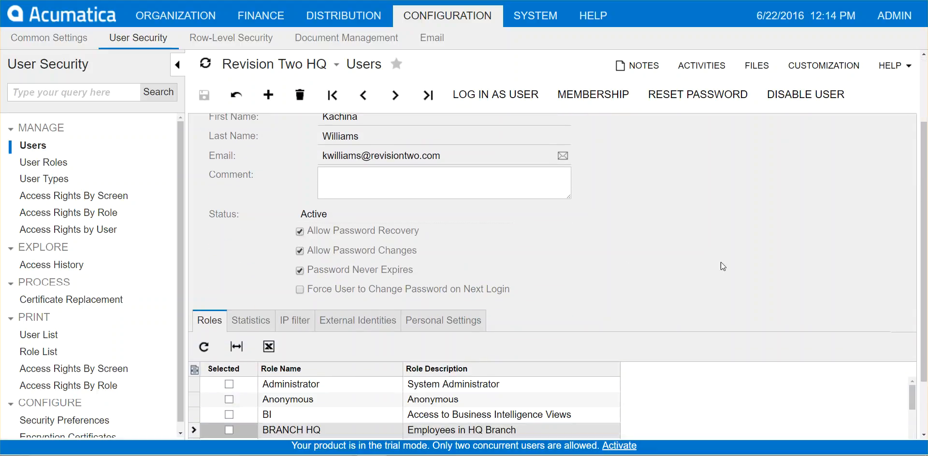
scroll(746, 230, "down", 2)
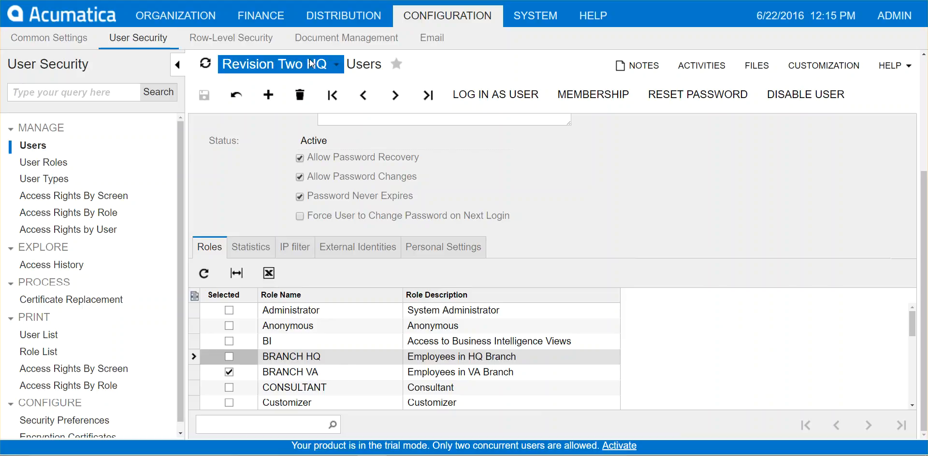
Check the branch list without switching, recheck the BRANCH VA and SALES roles, then open User Roles.
left_click(339, 67)
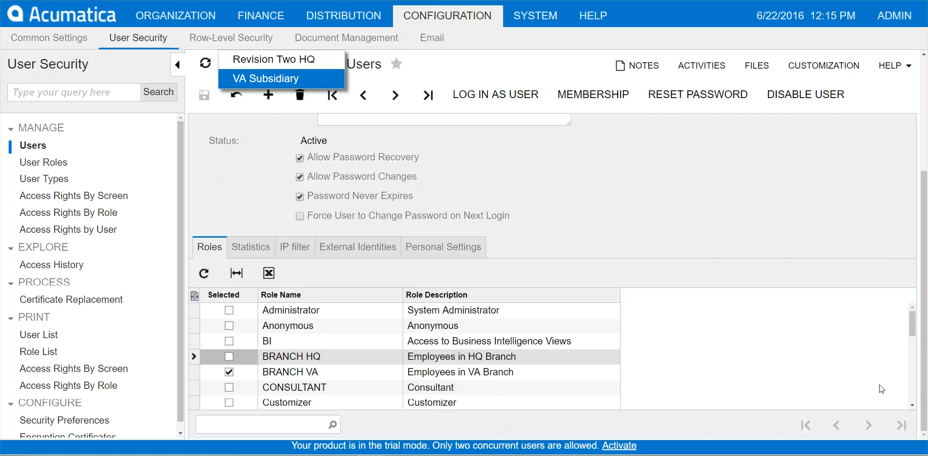
left_click(805, 341)
scroll(773, 327, "up", 3)
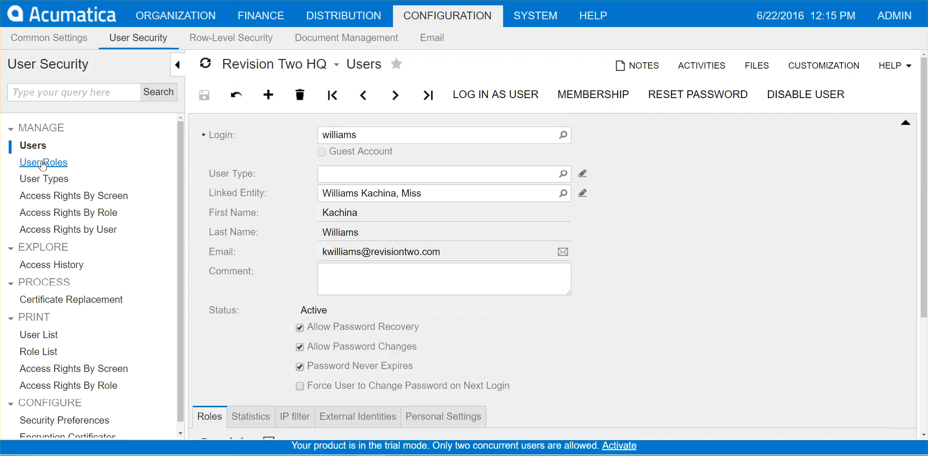
scroll(789, 369, "down", 3)
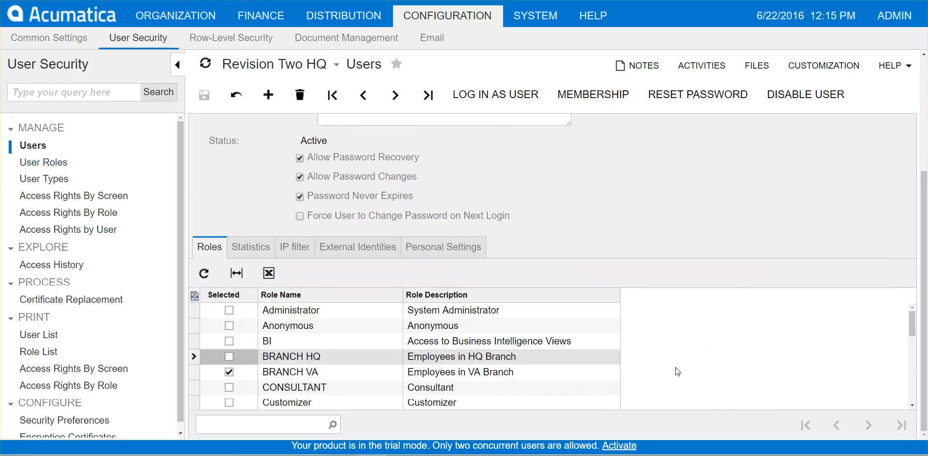
scroll(616, 370, "down", 5)
scroll(620, 362, "down", 2)
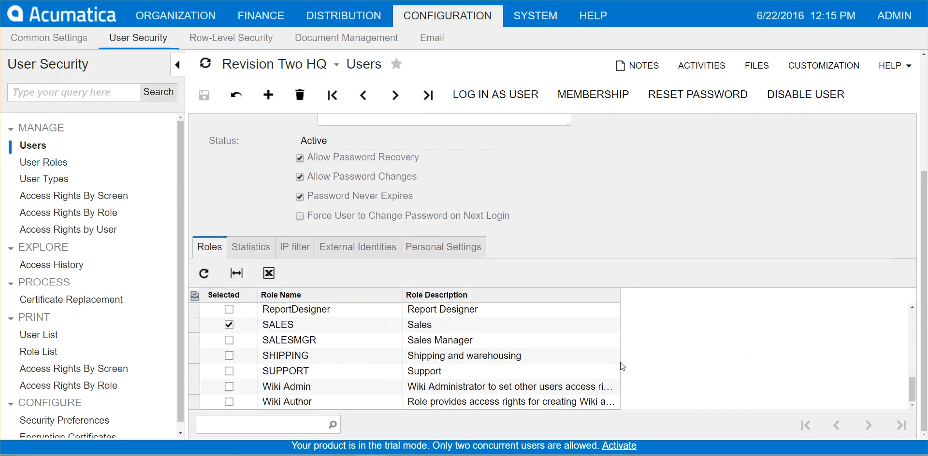
left_click(22, 163)
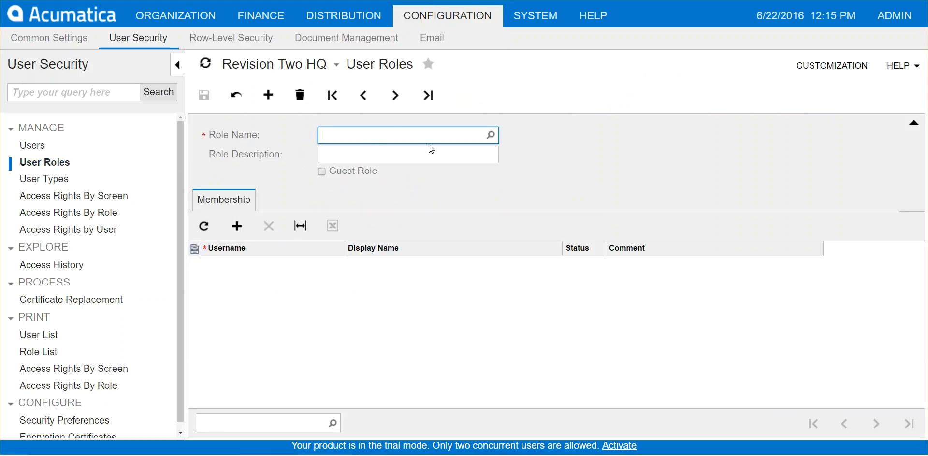
Load the SALES role to see its member users, then go to User Types.
type("sales")
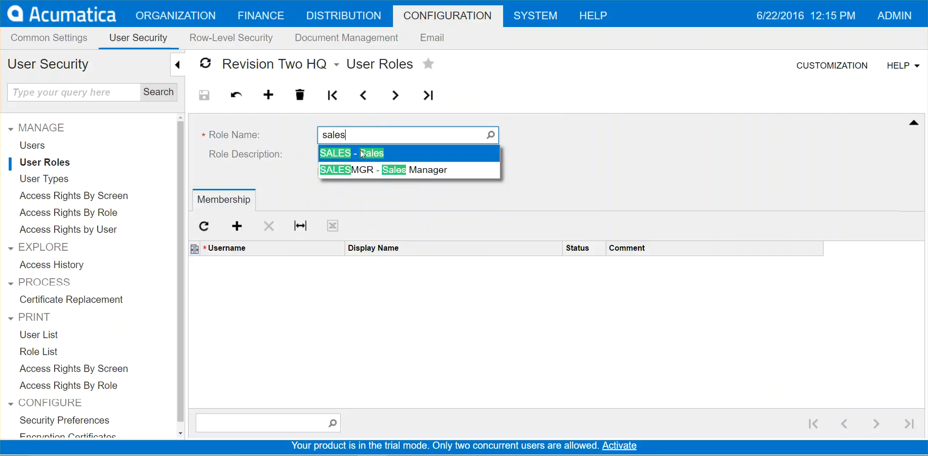
left_click(342, 154)
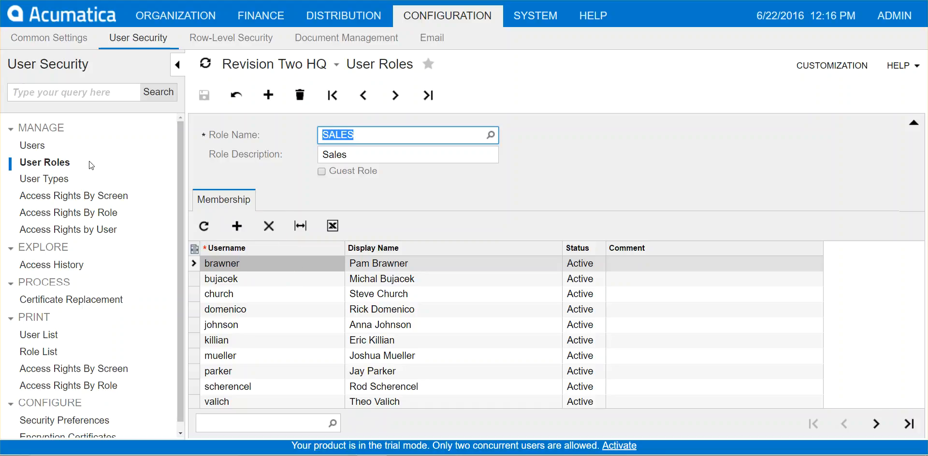
left_click(43, 180)
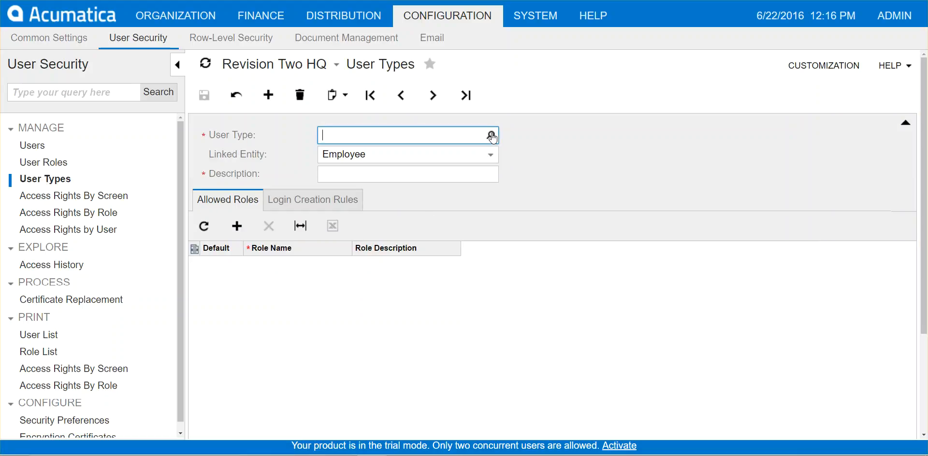
Browse the user types Sales Employee and Unrestricted External User, then go to Access Rights By Role.
left_click(491, 136)
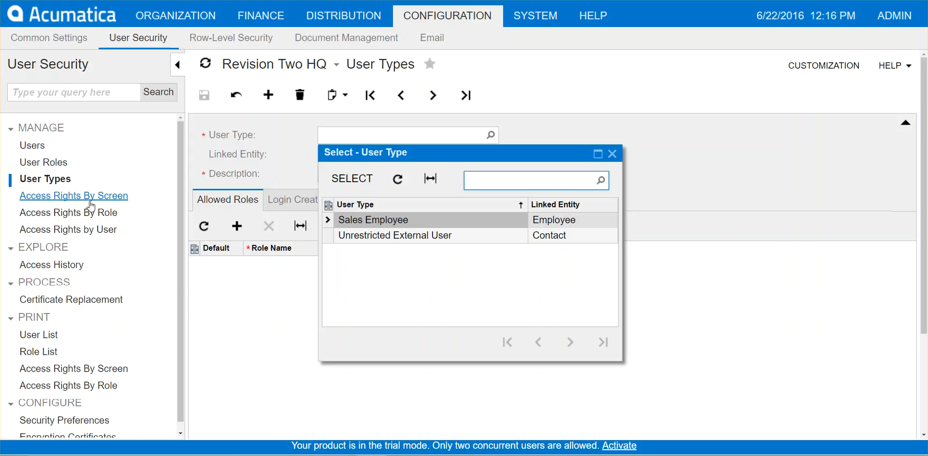
left_click(59, 213)
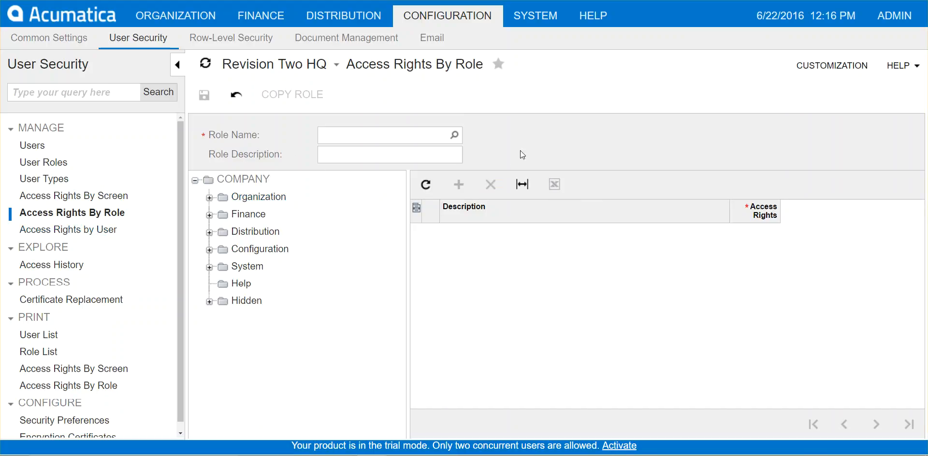
Pick SALES from the second page of the role lookup.
left_click(454, 135)
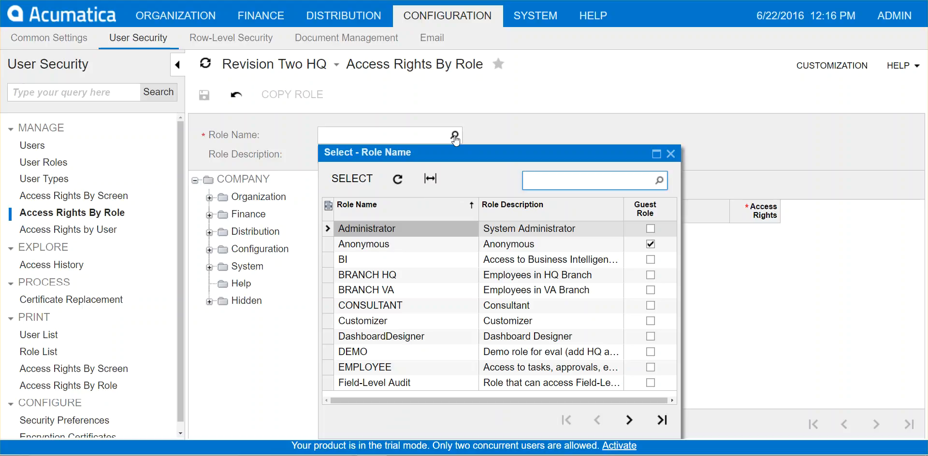
left_click(629, 420)
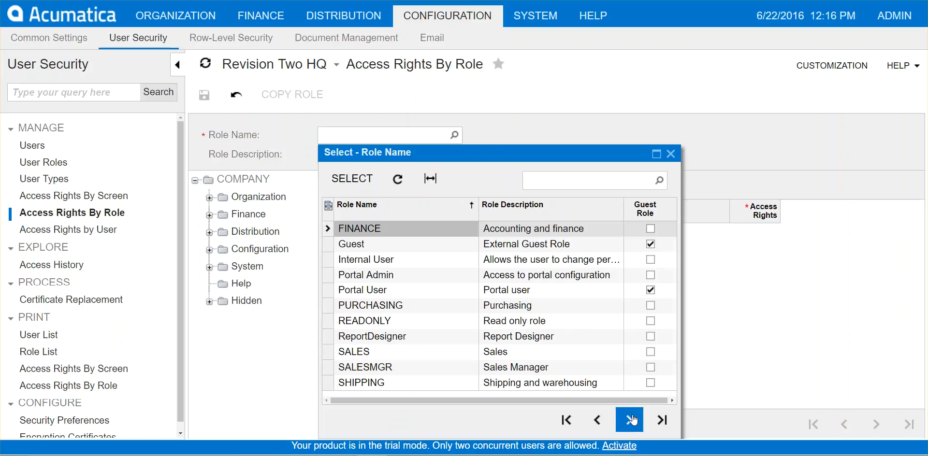
left_click(353, 351)
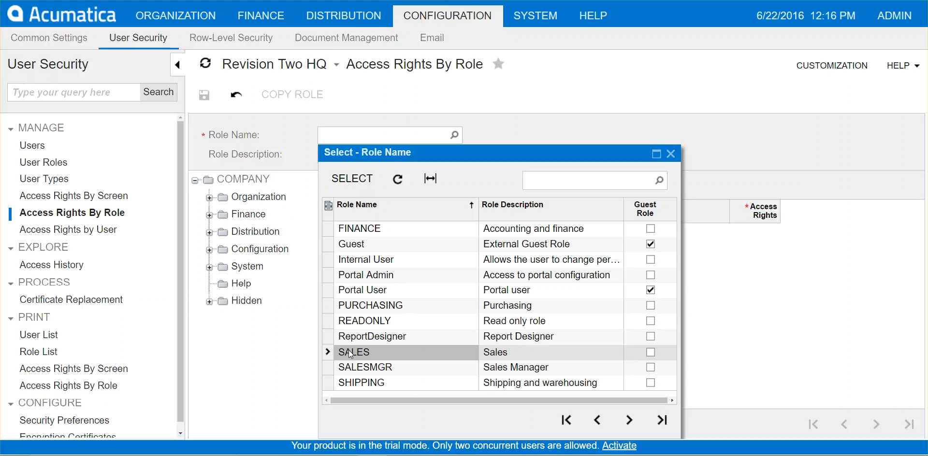
left_click(358, 179)
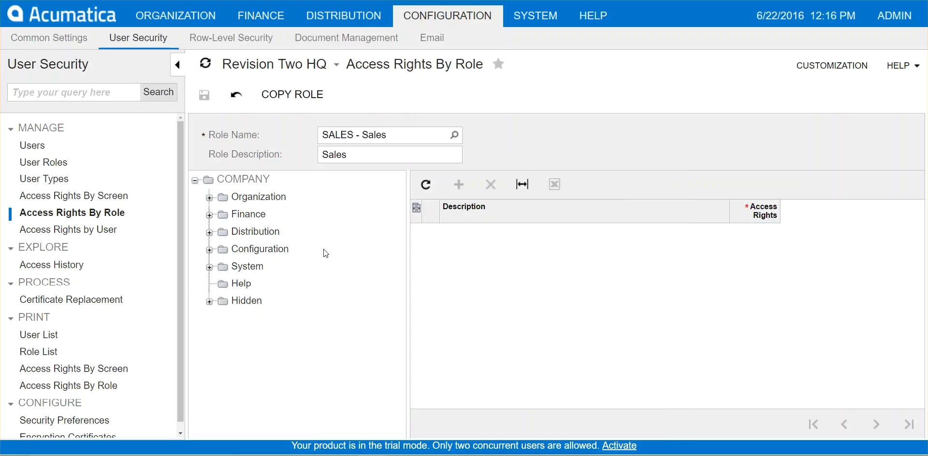
Drill the site map down to Organization > Customer Management > Work Area > Enter.
left_click(256, 181)
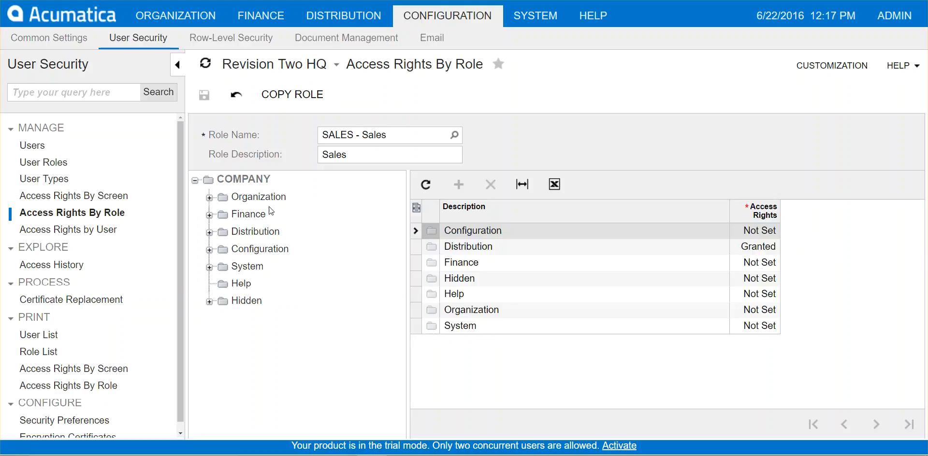
left_click(250, 198)
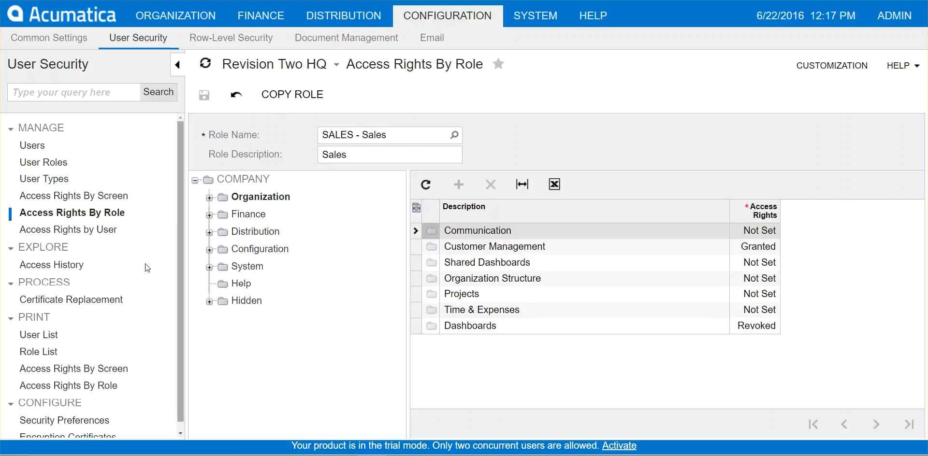
left_click(209, 197)
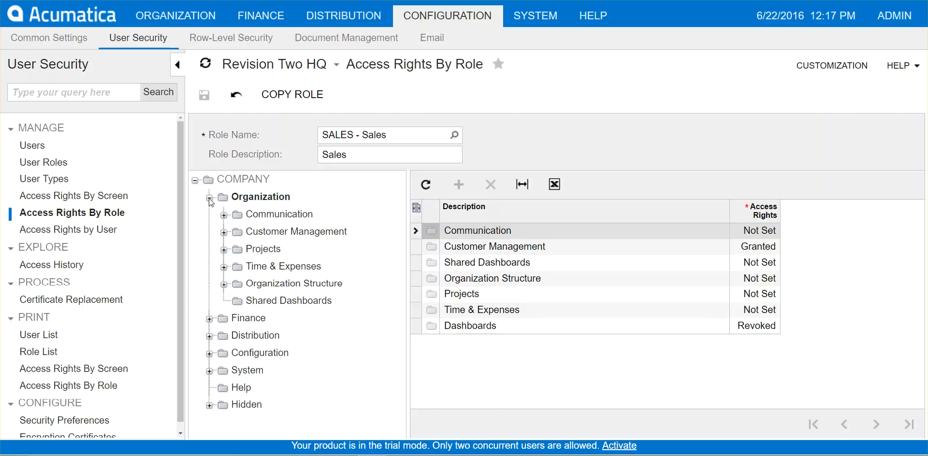
left_click(224, 233)
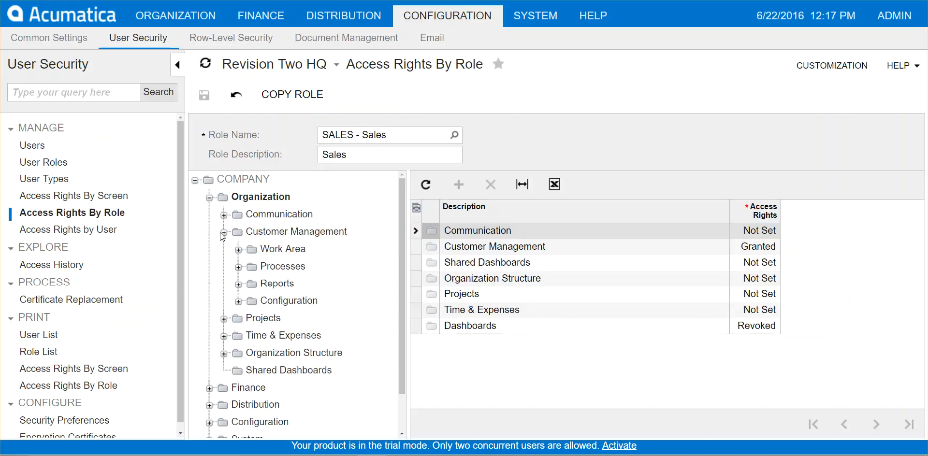
left_click(238, 250)
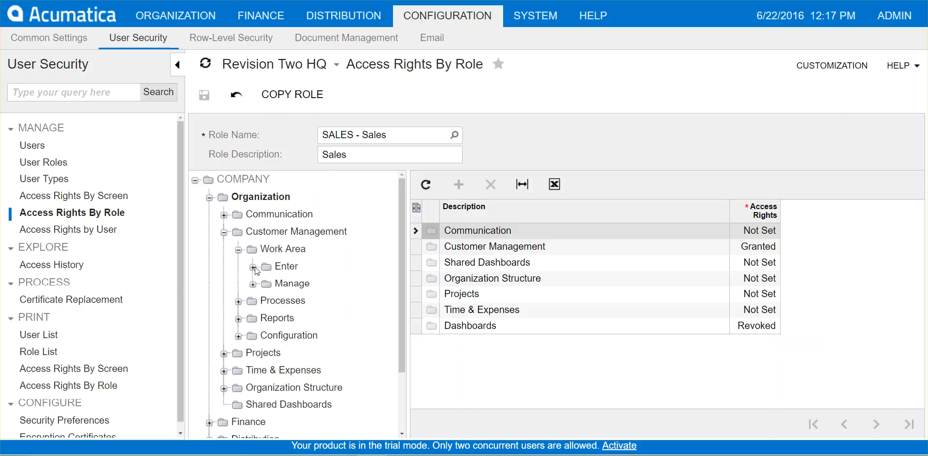
double_click(283, 252)
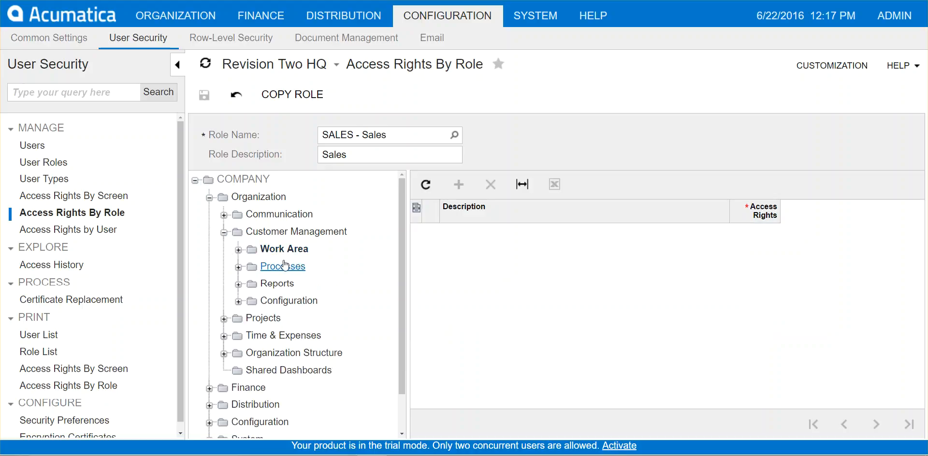
left_click(239, 251)
left_click(284, 268)
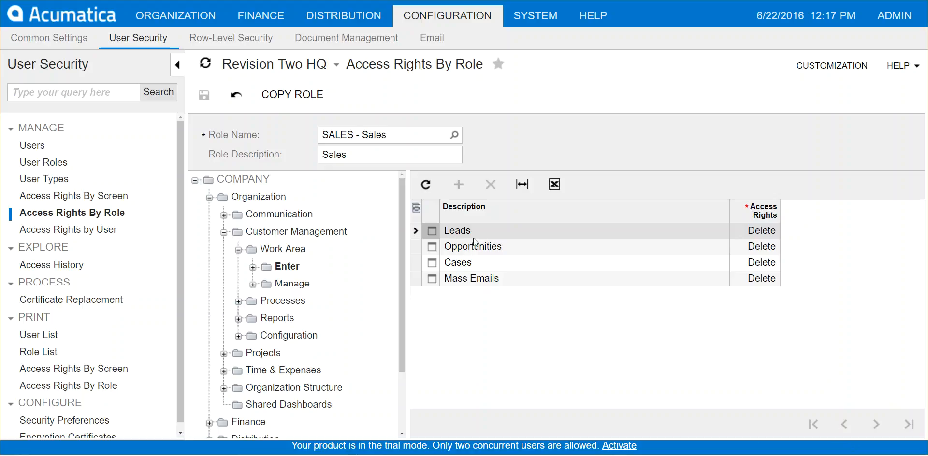
Confirm Leads keeps Delete rights, then expand Enter to list Leads, Opportunities, Cases and Mass Emails.
left_click(768, 234)
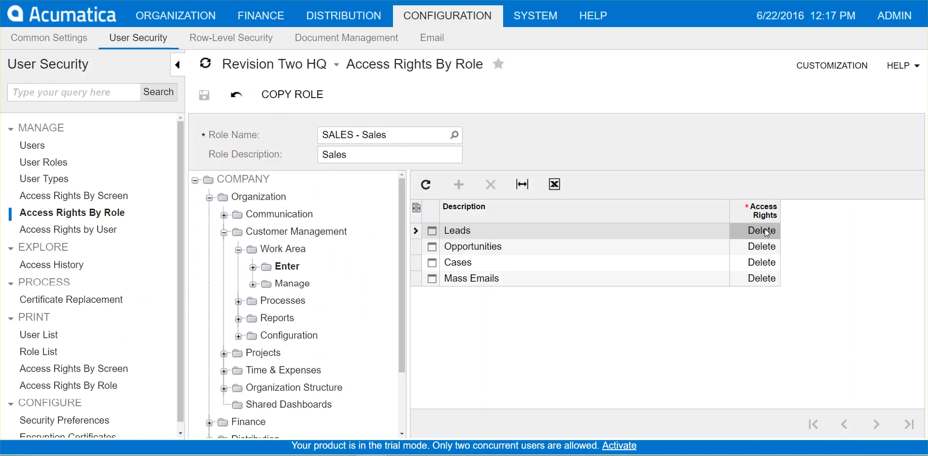
left_click(768, 234)
left_click(773, 234)
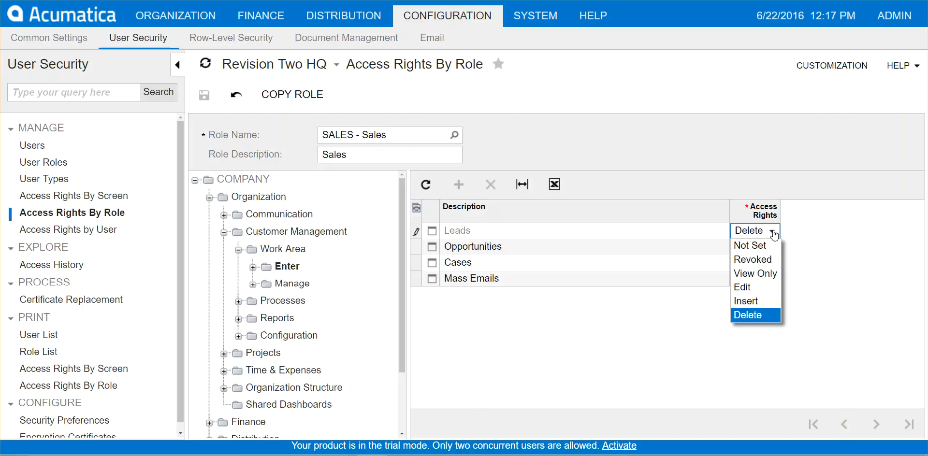
left_click(618, 338)
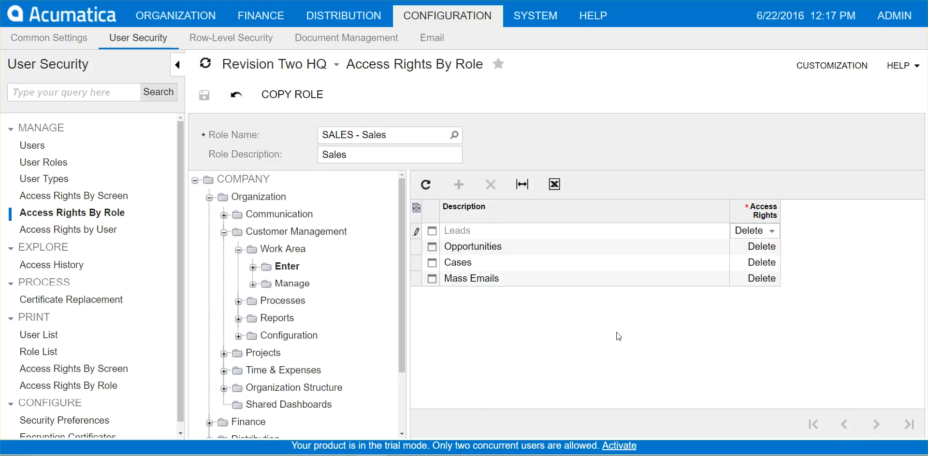
left_click(253, 267)
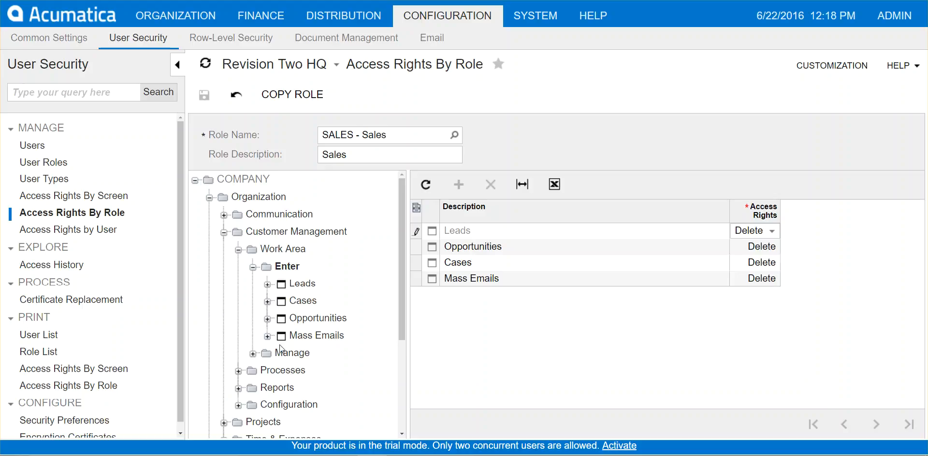
Expand Leads, select Relations, and check the Add to CC field's rights, which show Inherited.
left_click(267, 285)
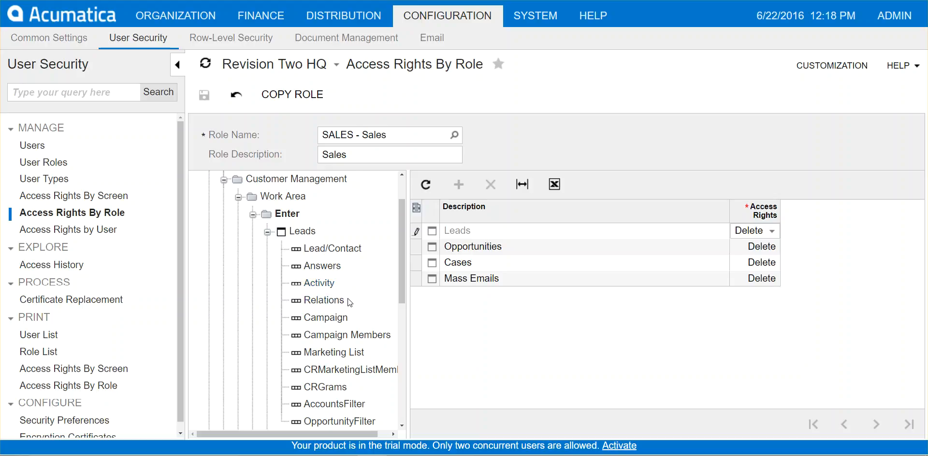
left_click(321, 306)
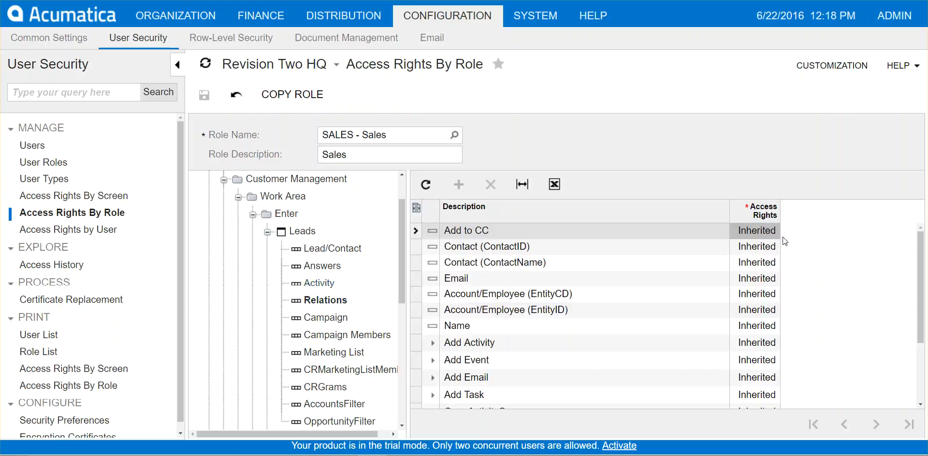
left_click(754, 236)
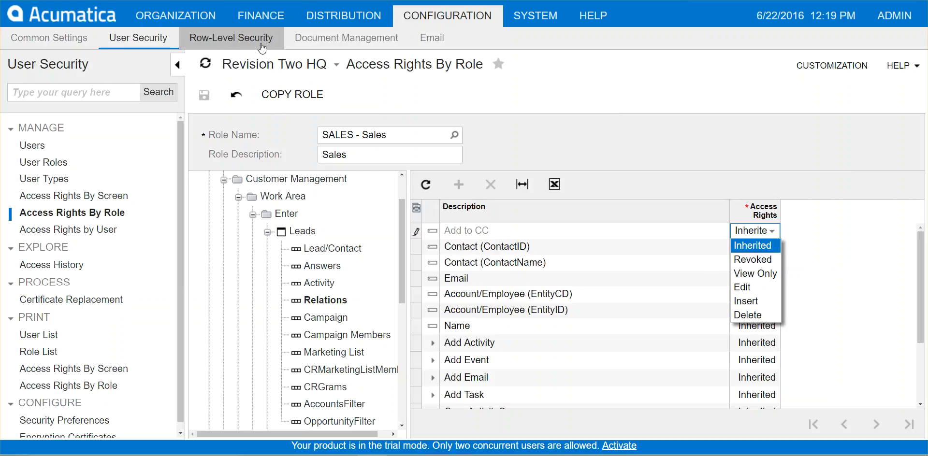
Under Row-Level Security, open Restriction Groups and list groups like Cash Account Access and International Customers.
left_click(248, 47)
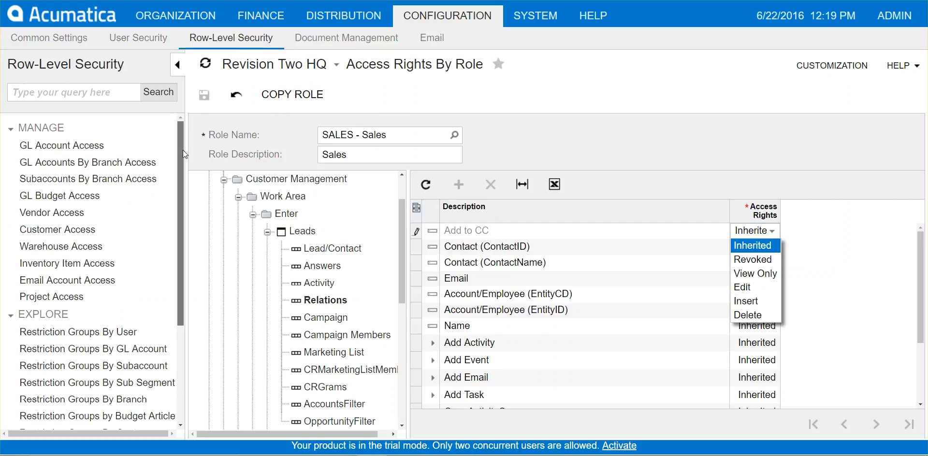
scroll(183, 150, "down", 3)
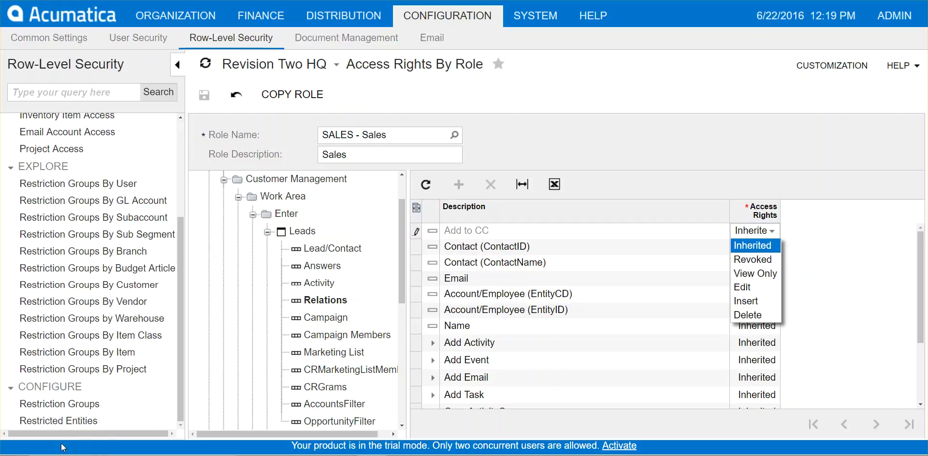
left_click(54, 407)
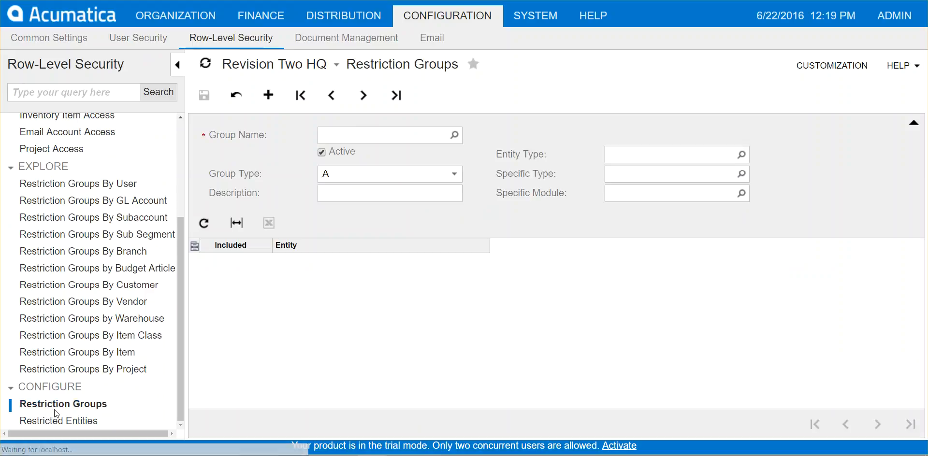
left_click(454, 136)
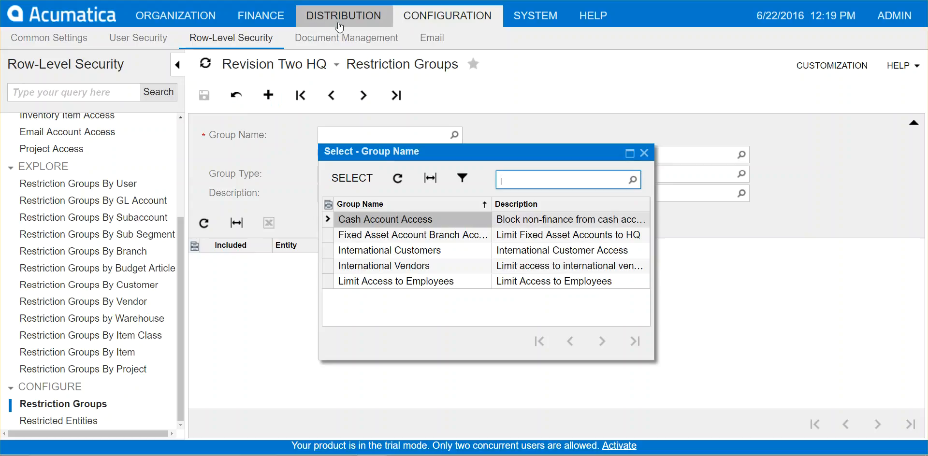
Reopen the user's record on the Users form and disable the account.
left_click(138, 41)
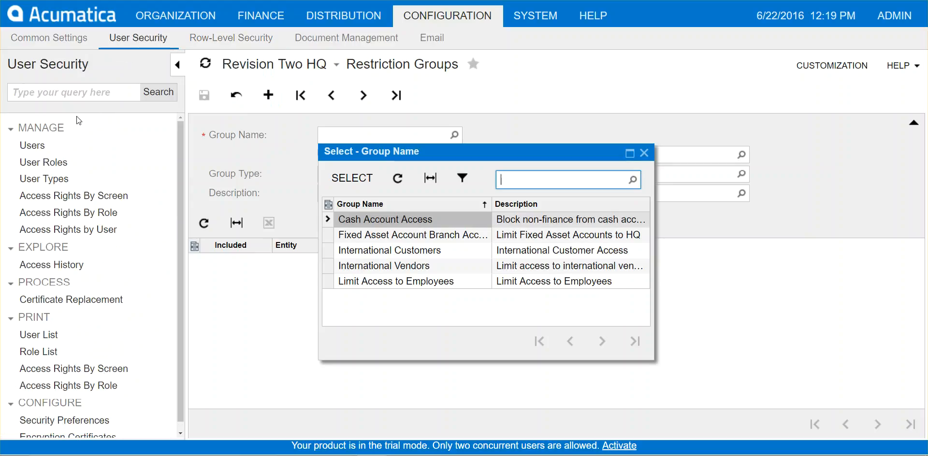
left_click(38, 148)
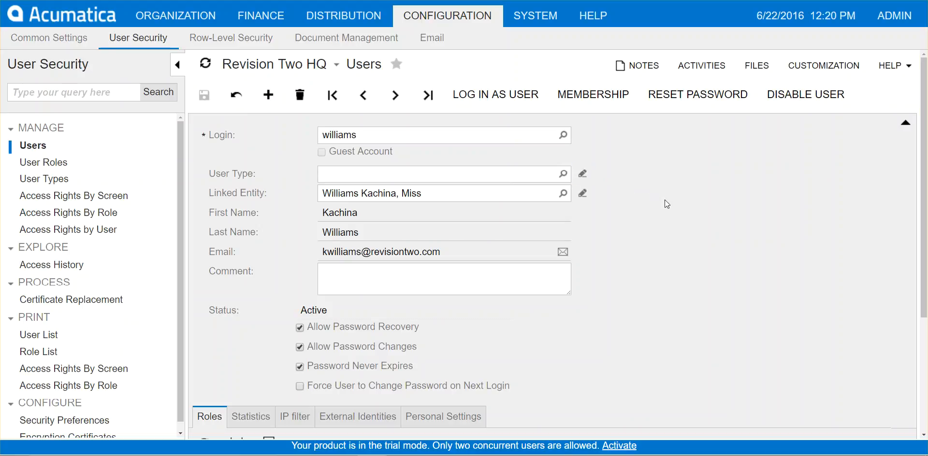
left_click(811, 108)
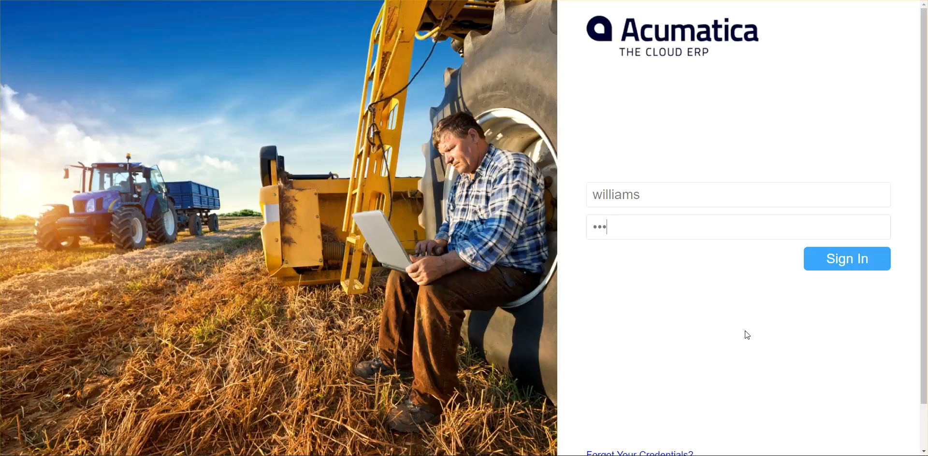
See the disabled sign-in refused, re-enable the user, then sign in with the re-entered password.
left_click(850, 265)
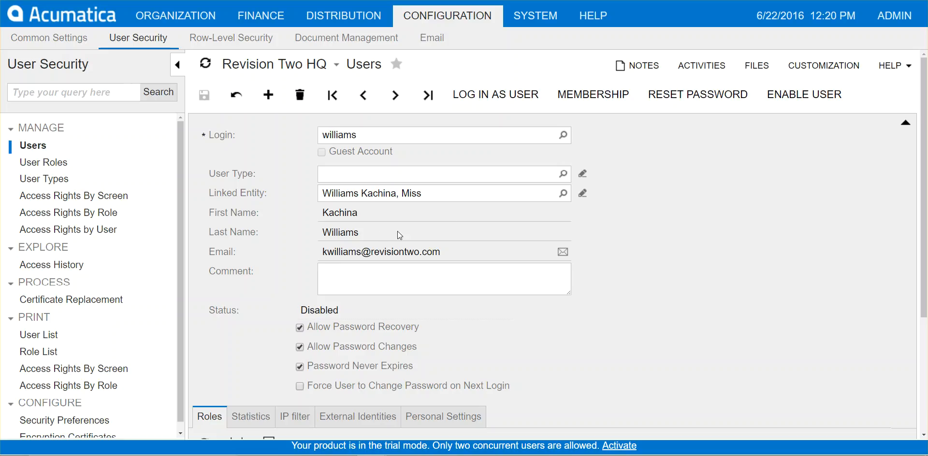
left_click(827, 94)
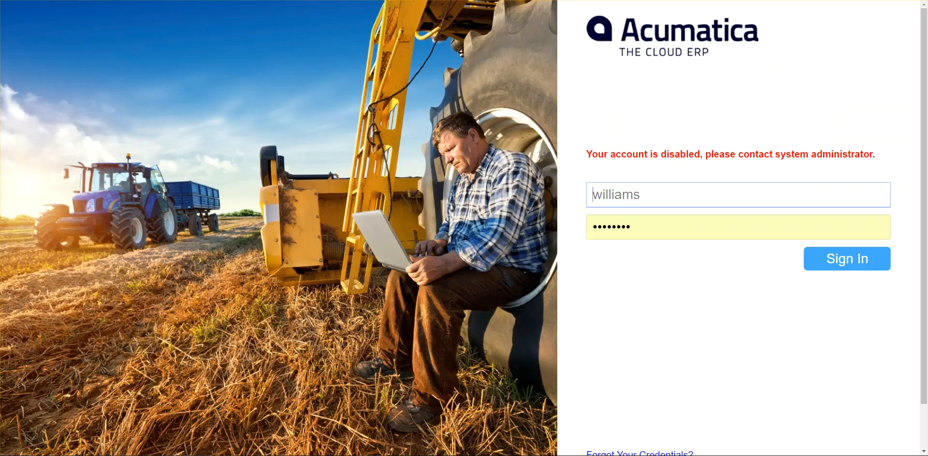
left_click_drag(655, 226, 586, 227)
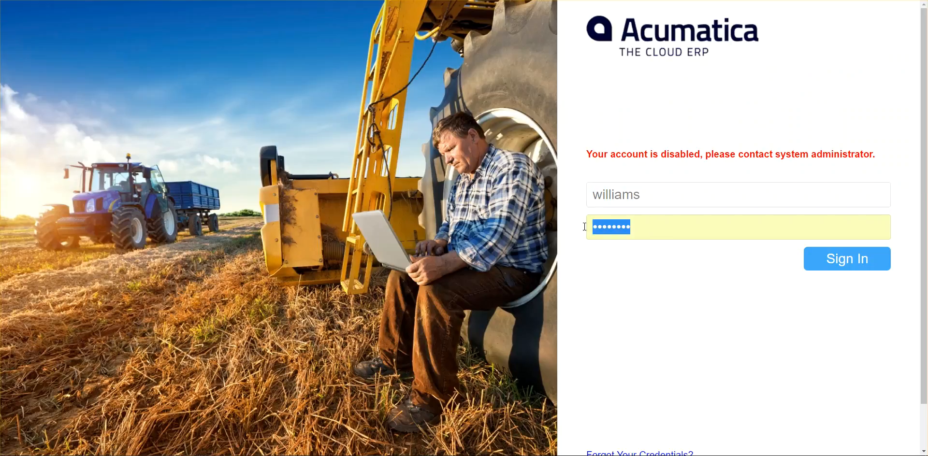
type("123")
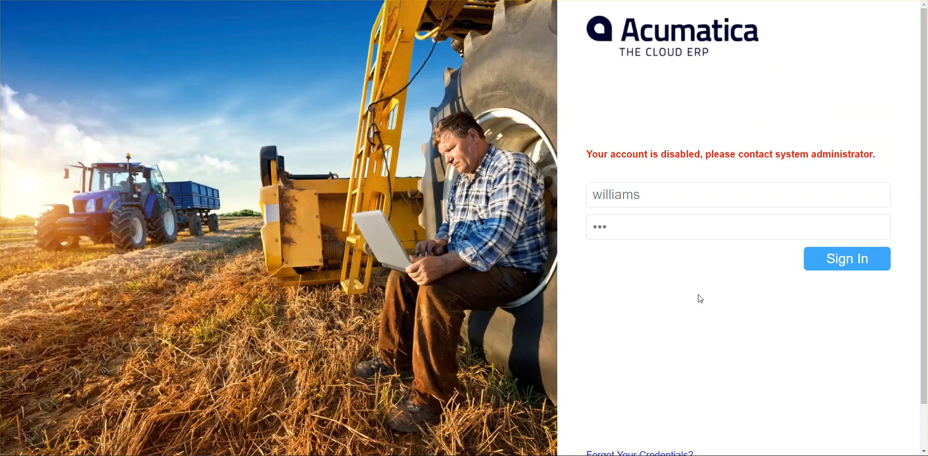
left_click(850, 268)
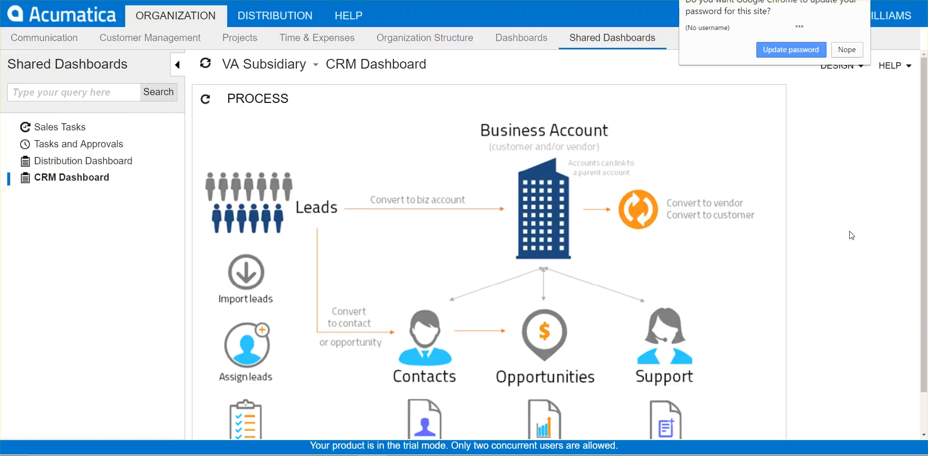
left_click(847, 49)
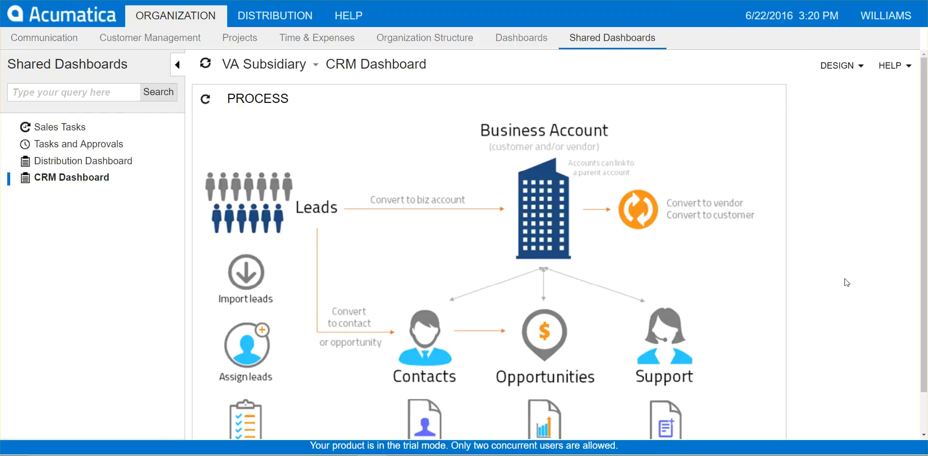